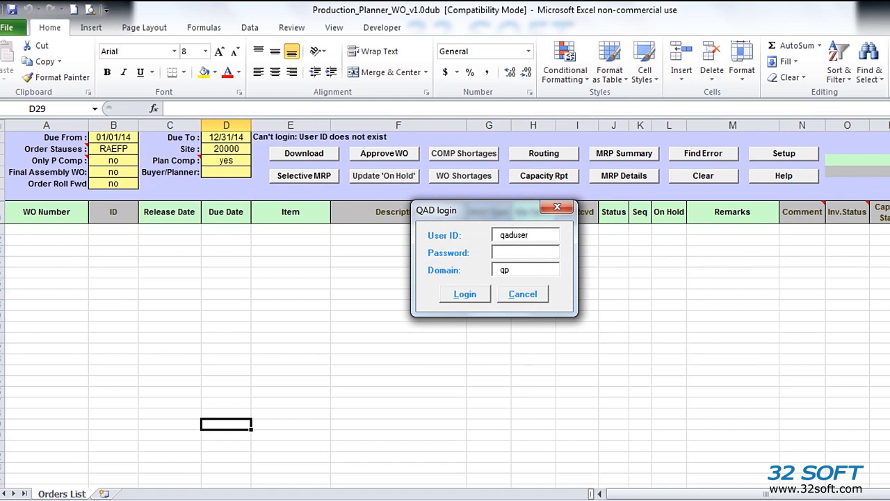
Step: Log in to QAD with the replacement user ID to download site 20000's open work orders
key("shift+Home")
type("mfgmfgpro")
key("Return")
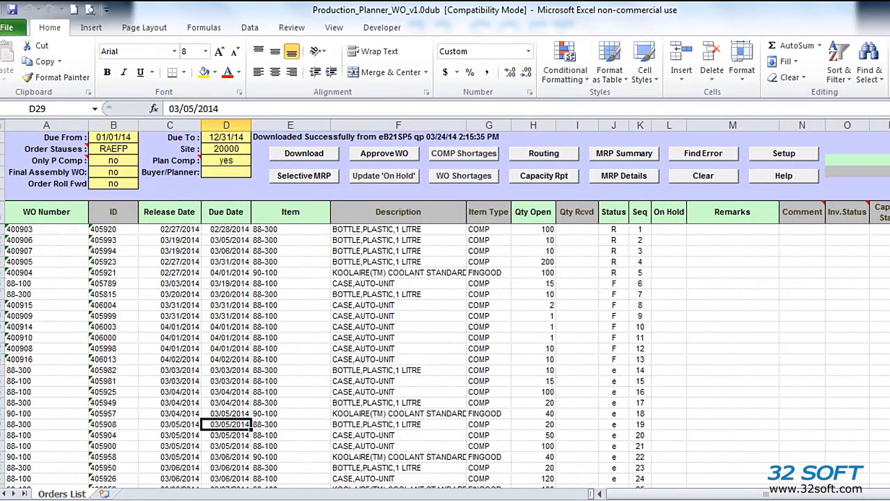
left_click_drag(640, 229, 639, 488)
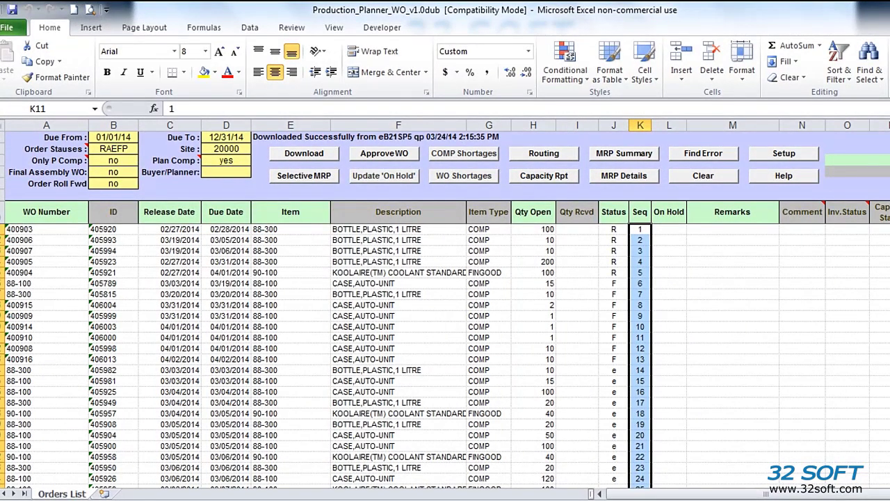
left_click(113, 172)
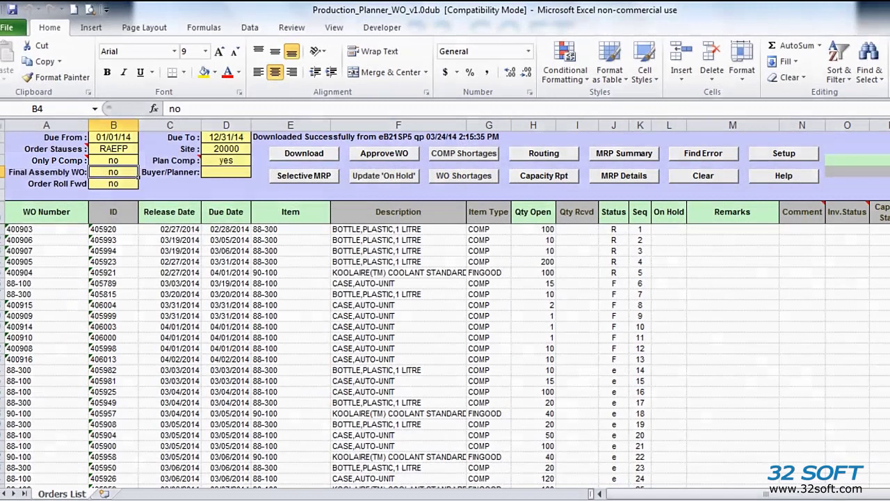
Step: Choose the Only P Comp filter value and run the component shortage check on all listed orders
left_click(114, 160)
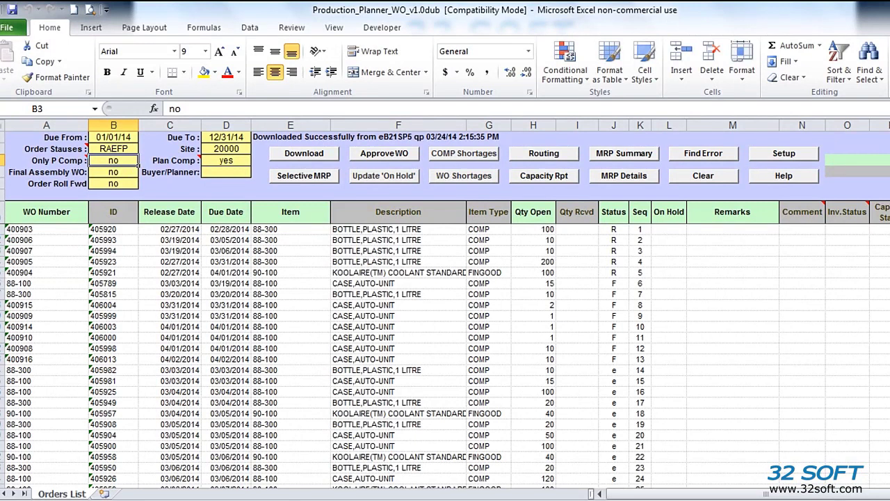
left_click(464, 154)
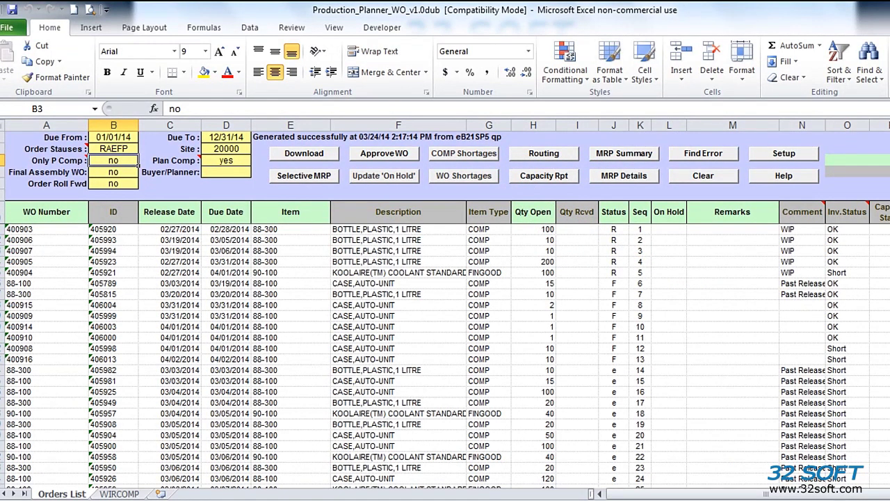
Step: View the WIRCOMP component shortage report sheet
left_click(119, 494)
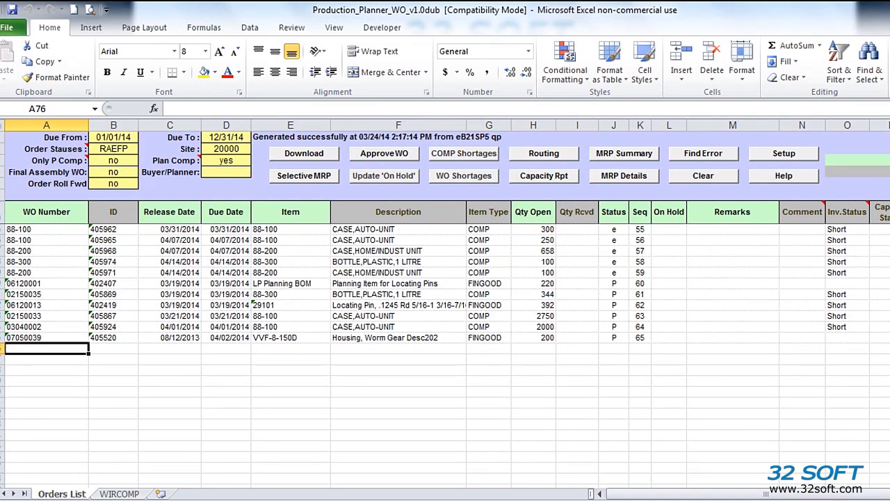
Step: Enter simulated order SIM in row 76: item 88-100, quantity 100, due 04/24/14, sequence 1
type("SIM")
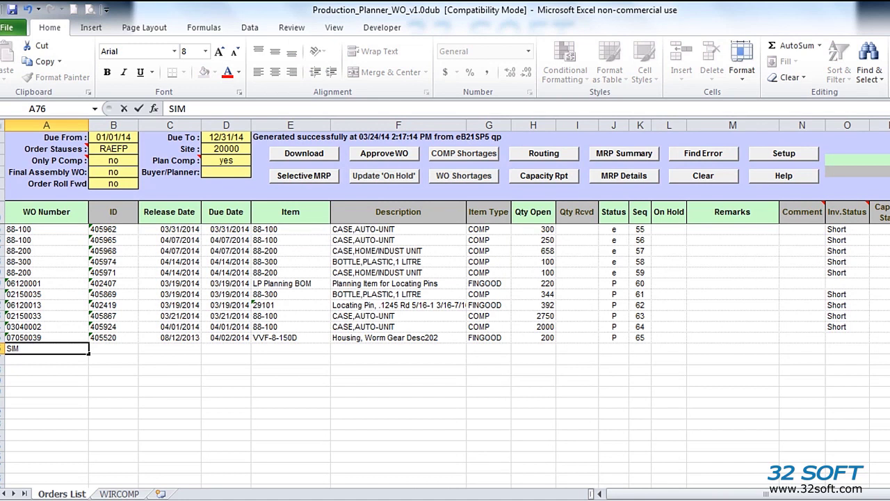
left_click(226, 349)
type("04/24/14")
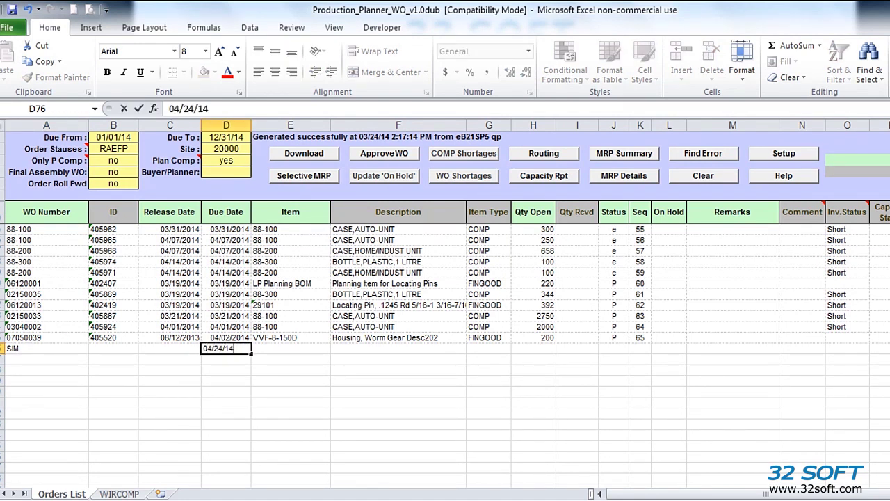
key("Tab")
type("88-100")
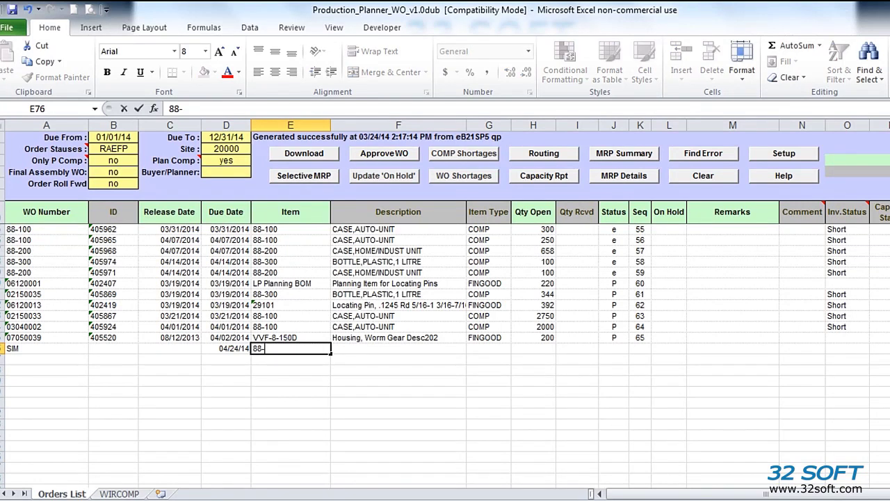
key("Tab")
key("Tab")
key("Tab")
type("100")
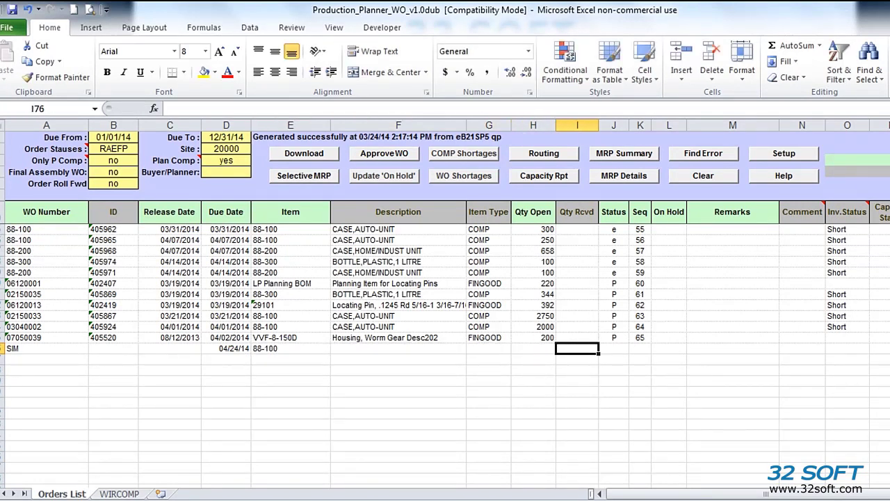
key("Tab")
key("Tab")
key("Tab")
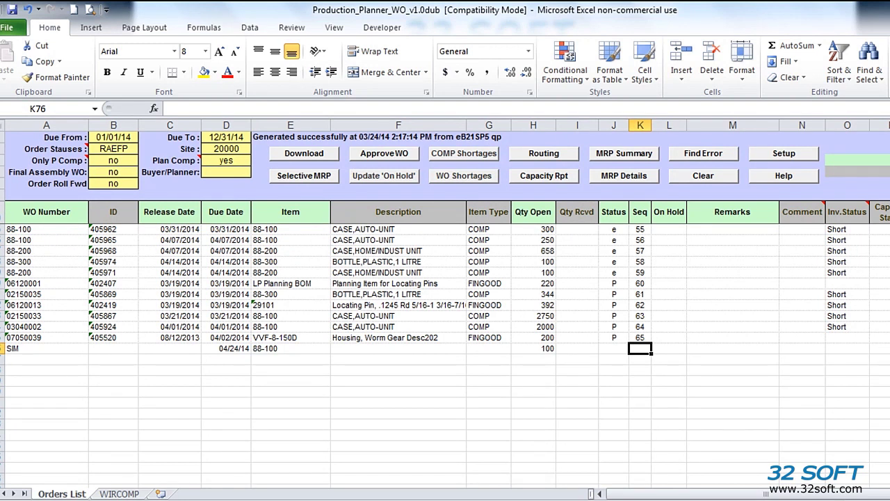
type("1")
key("Return")
key("Return")
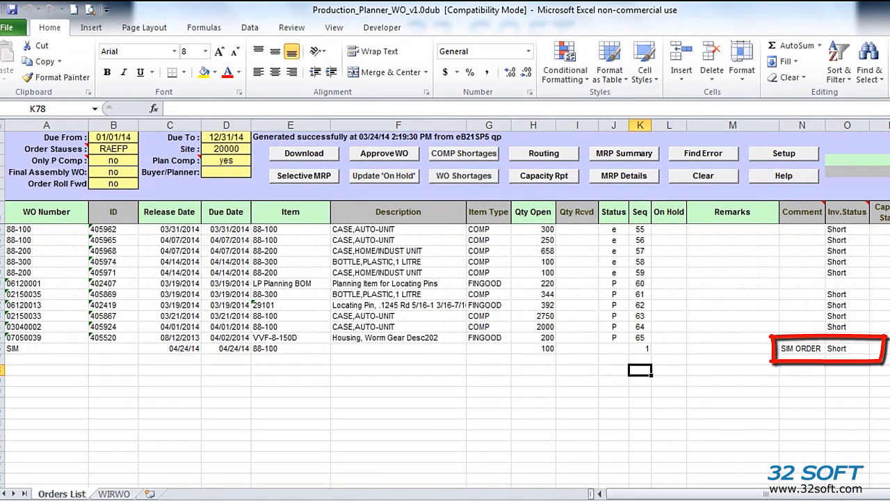
Step: Change the SIM order's quantity from 100 to 10 and confirm its inventory status reads OK
left_click(802, 349)
left_click(533, 349)
type("10")
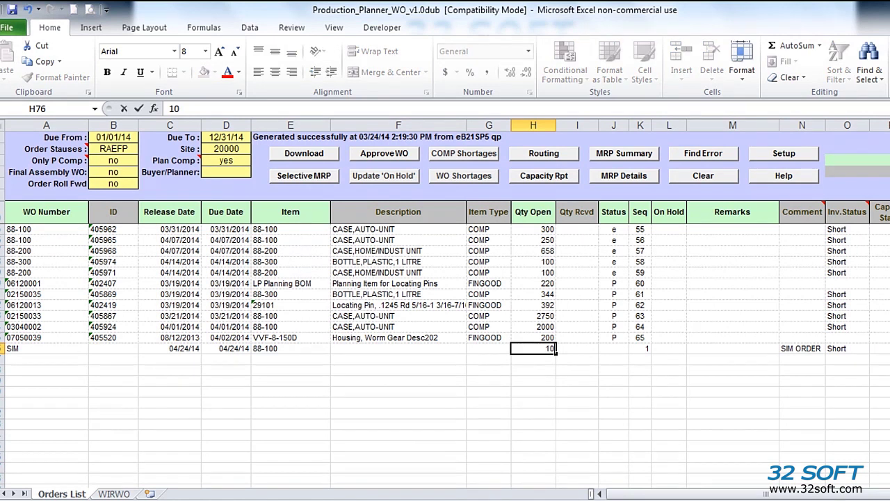
left_click(533, 370)
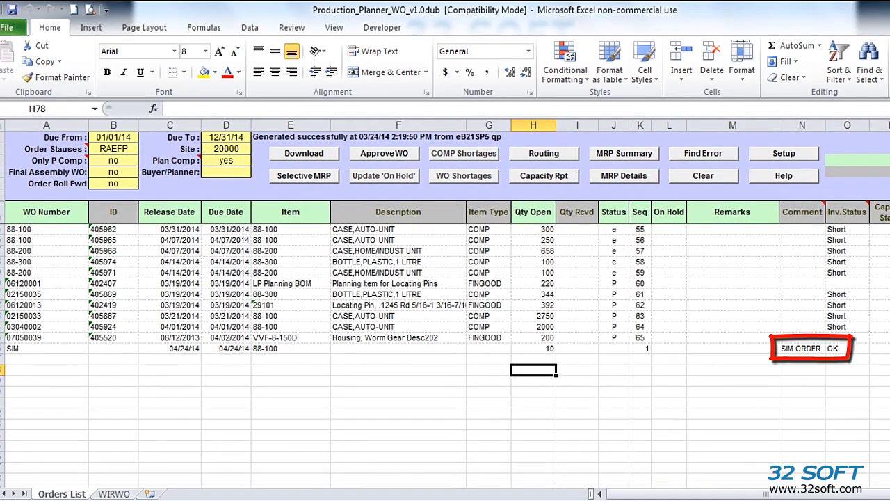
left_click(847, 349)
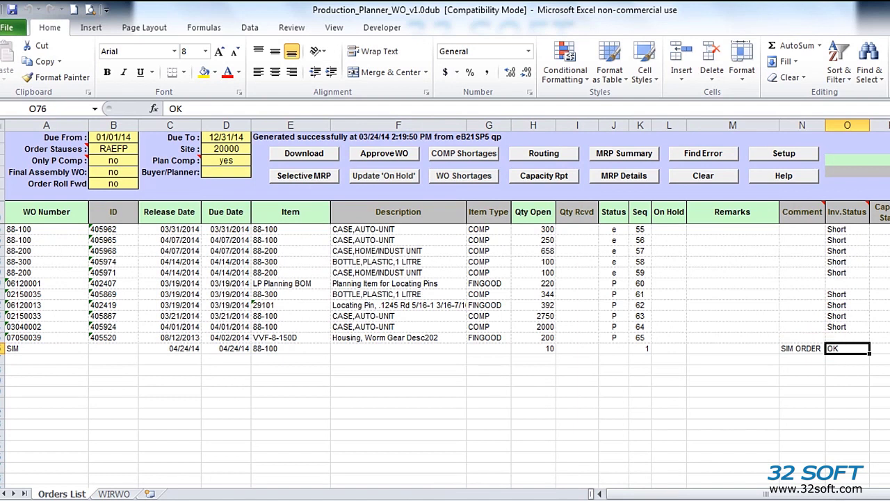
left_click(533, 349)
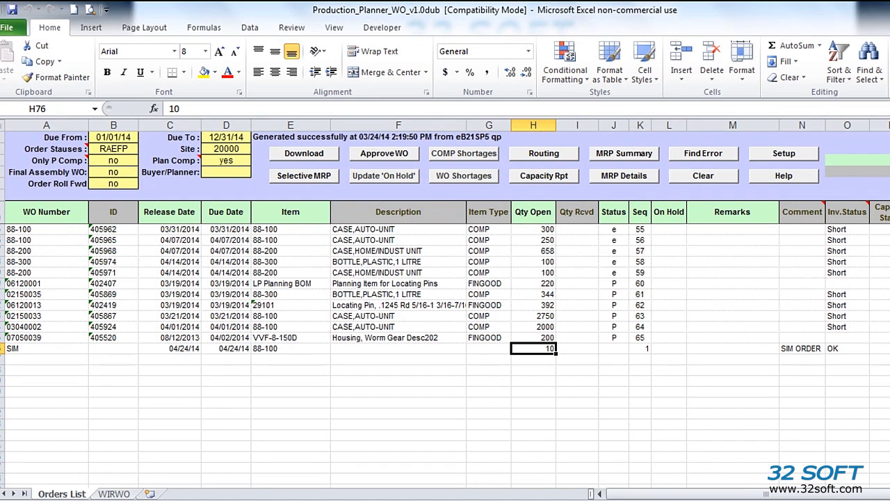
scroll(445, 313, "up", 2)
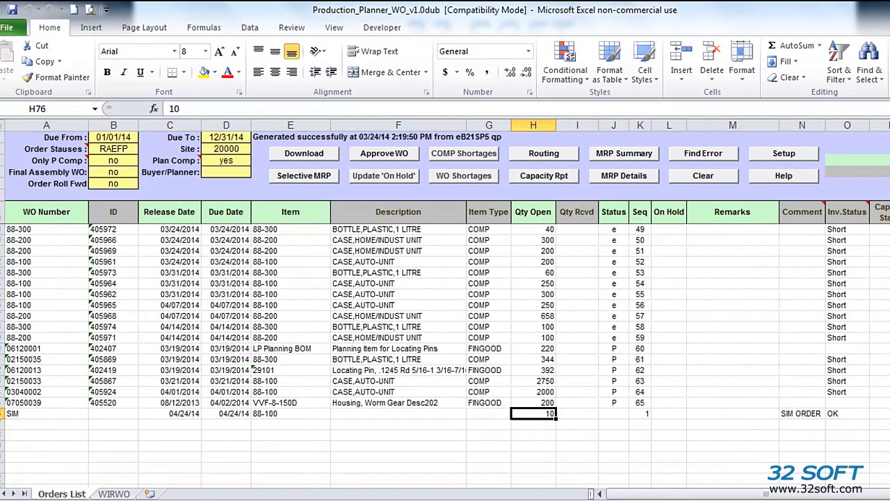
key("ctrl+Home")
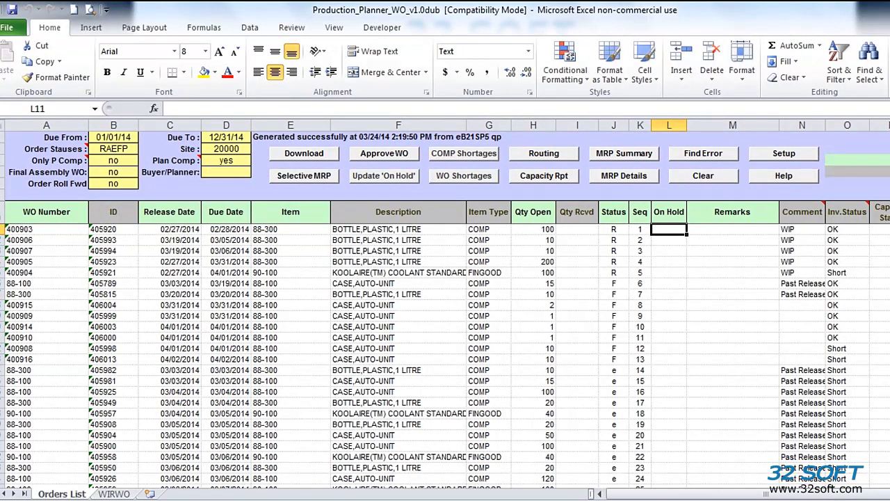
Step: Mark work order 400903 On Hold as 'yes' and send the update to QAD
type("yes")
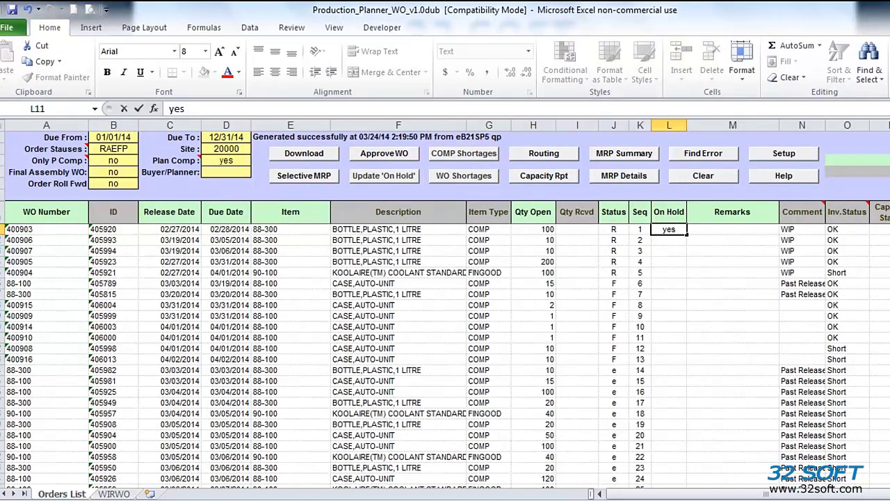
key("Return")
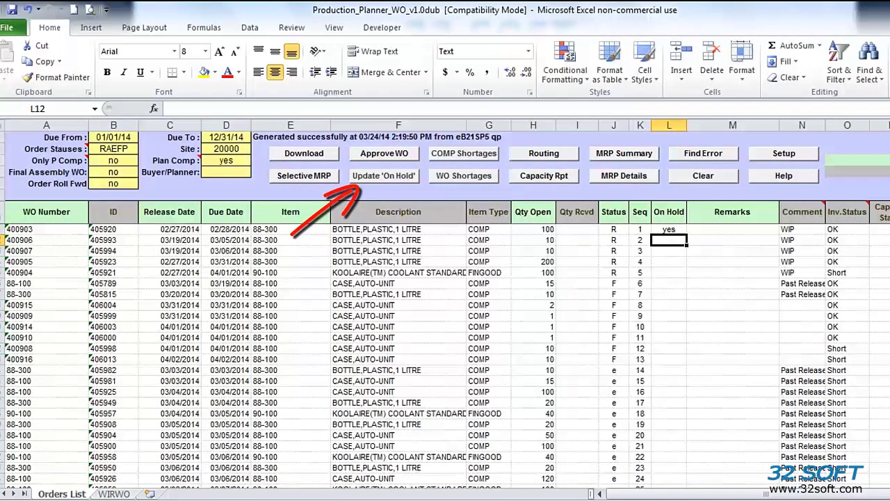
left_click(383, 176)
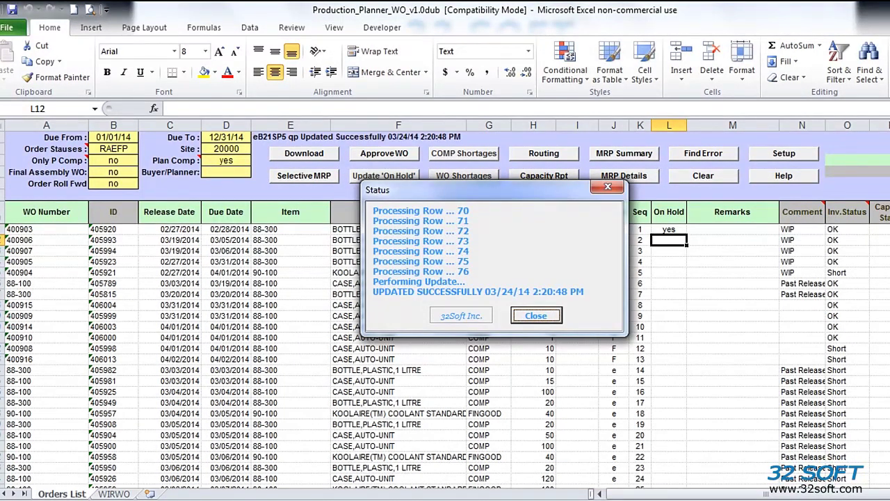
key("Return")
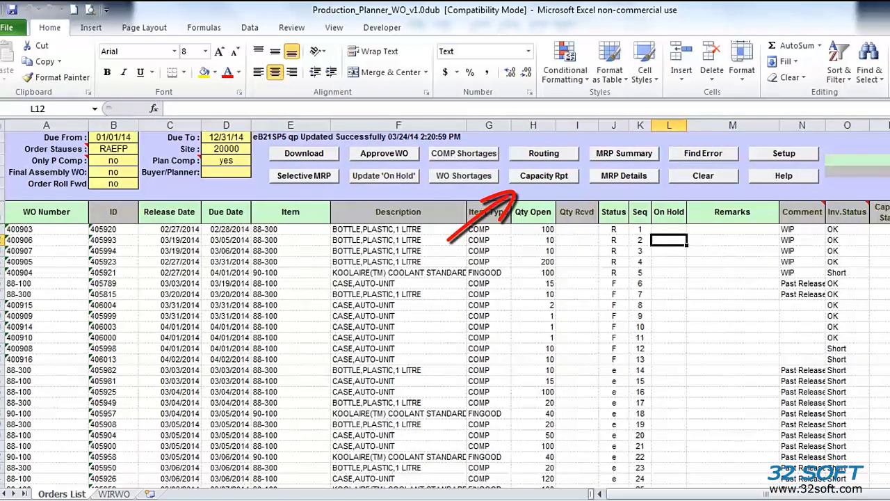
Step: Generate the capacity report and view the Work Center Utilization Report for center 20000
left_click(544, 176)
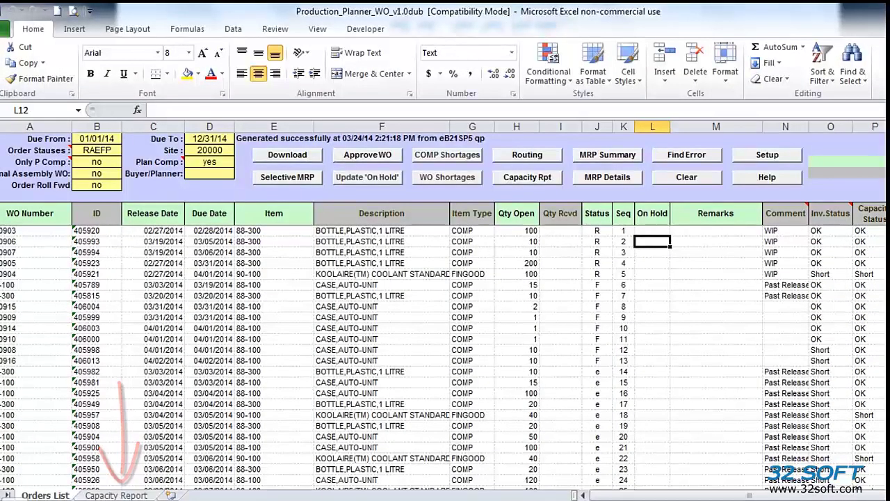
key("ctrl+Page_Down")
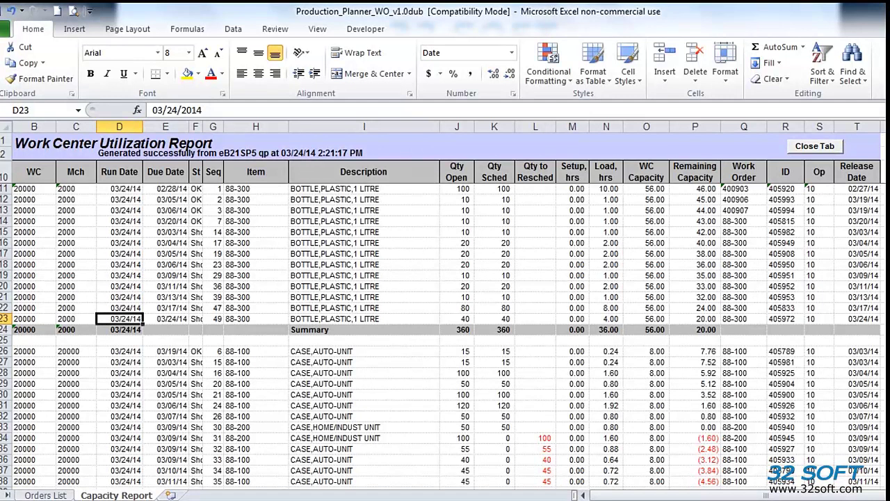
scroll(445, 334, "down", 4)
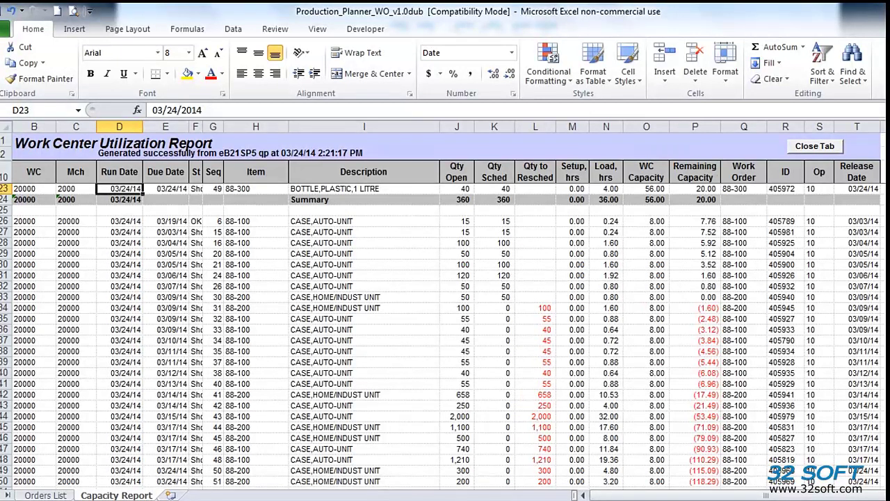
scroll(445, 334, "up", 4)
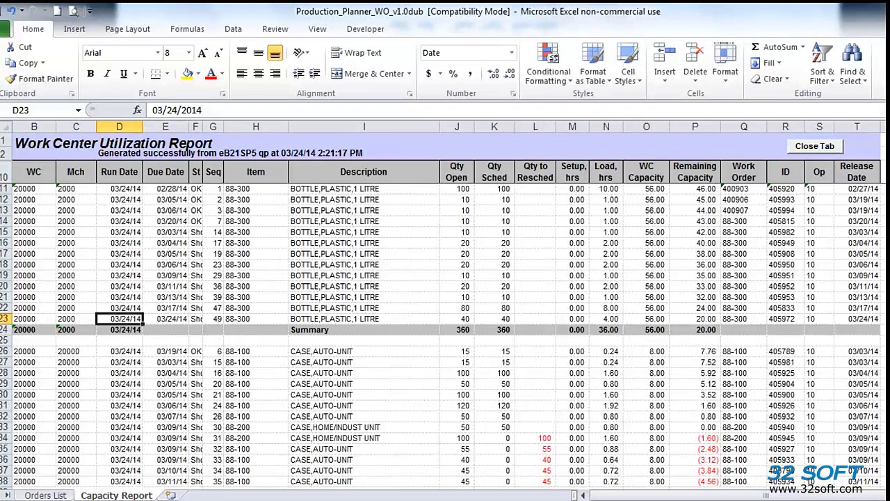
left_click_drag(607, 189, 607, 264)
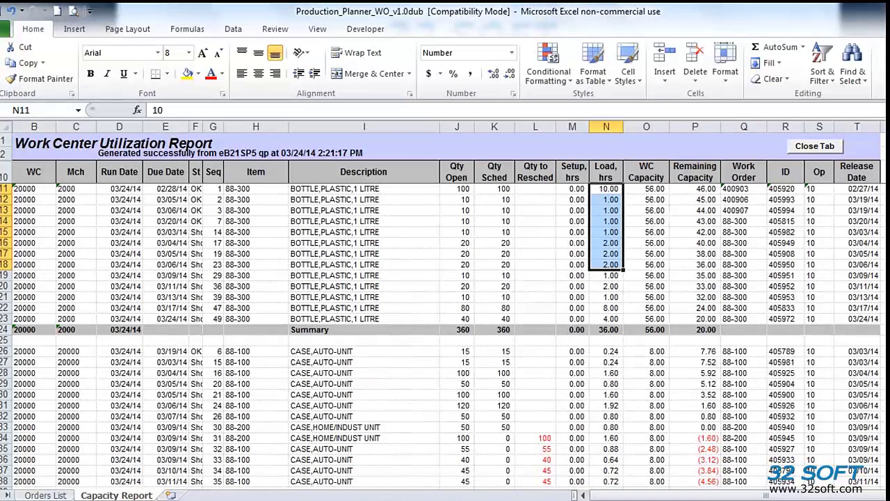
left_click_drag(694, 189, 695, 318)
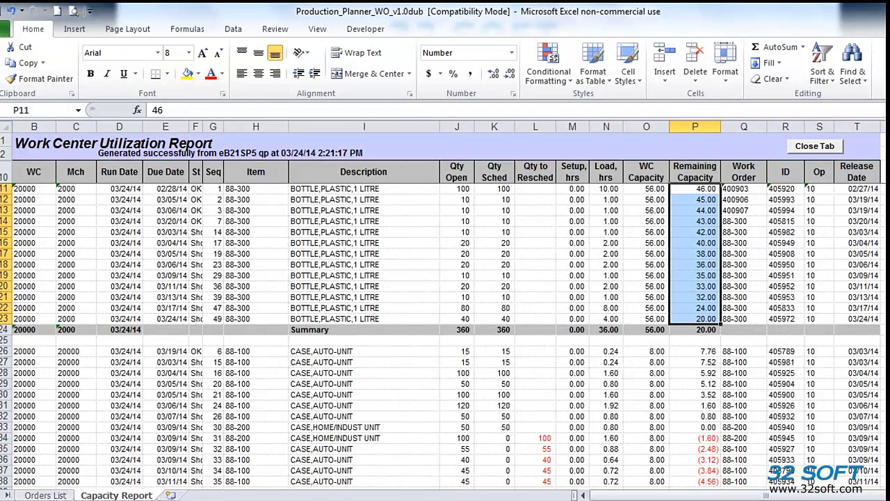
scroll(445, 334, "down", 2)
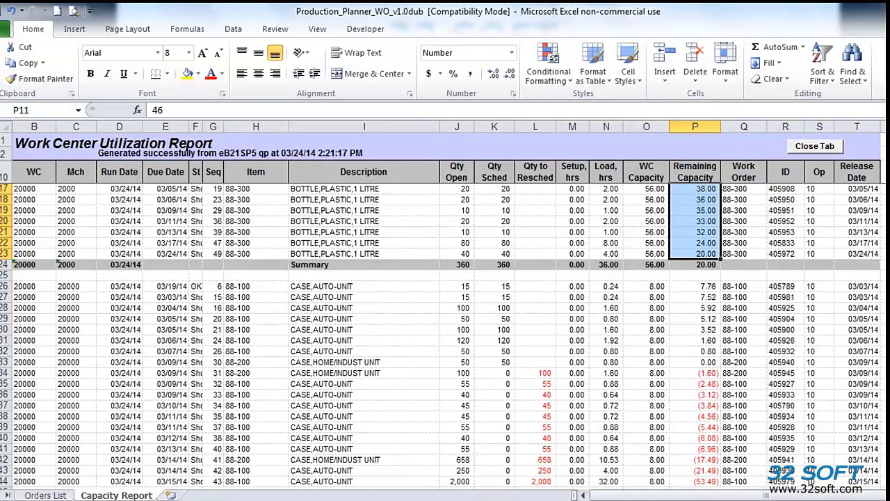
left_click_drag(694, 373, 695, 459)
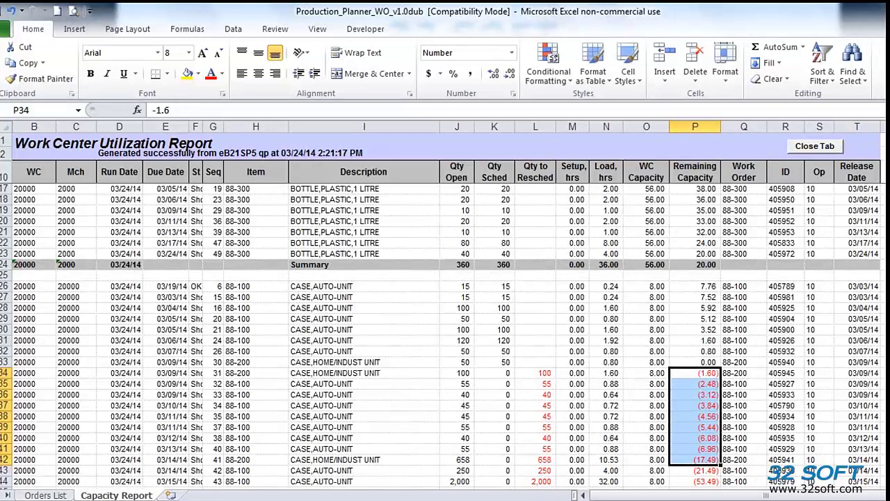
left_click_drag(535, 373, 536, 448)
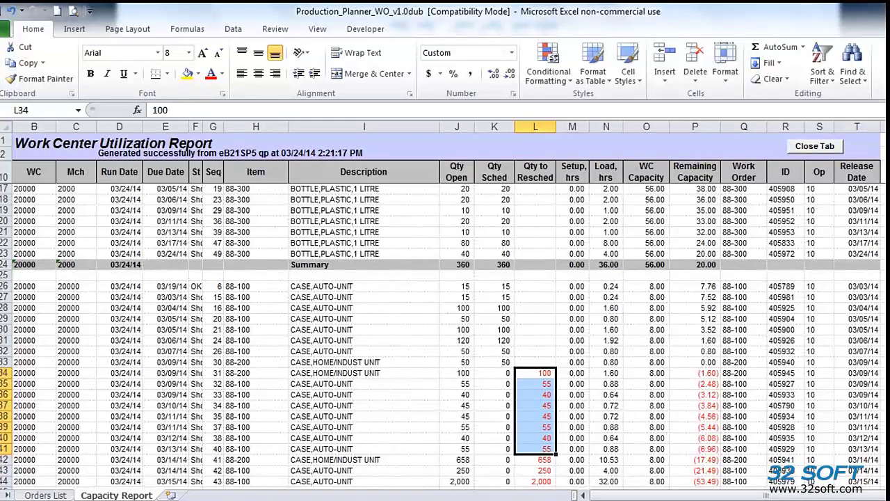
left_click(119, 384)
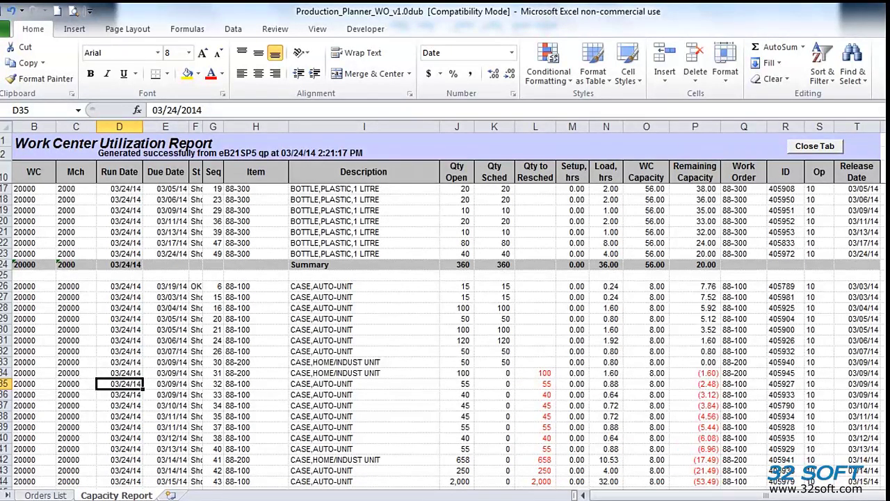
Step: Rename the Capacity Report sheet to 'Capacity Report1', then return to Orders List
right_click(116, 494)
left_click(140, 372)
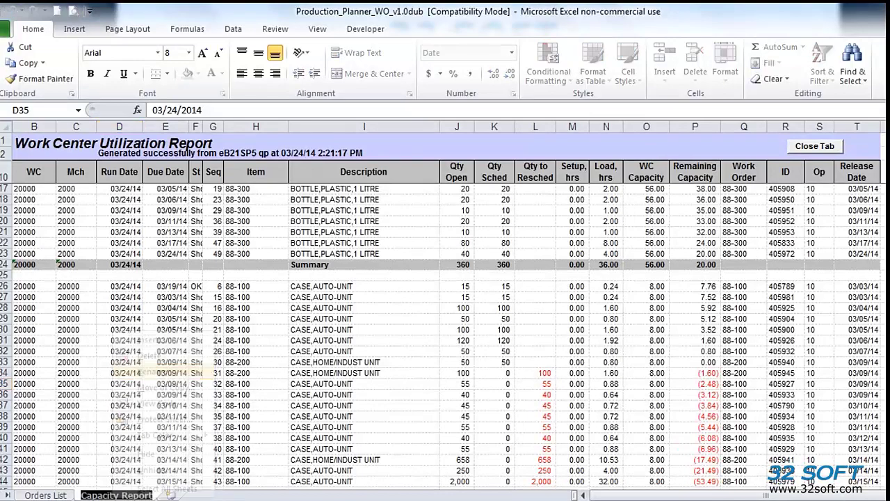
key("End")
type("1")
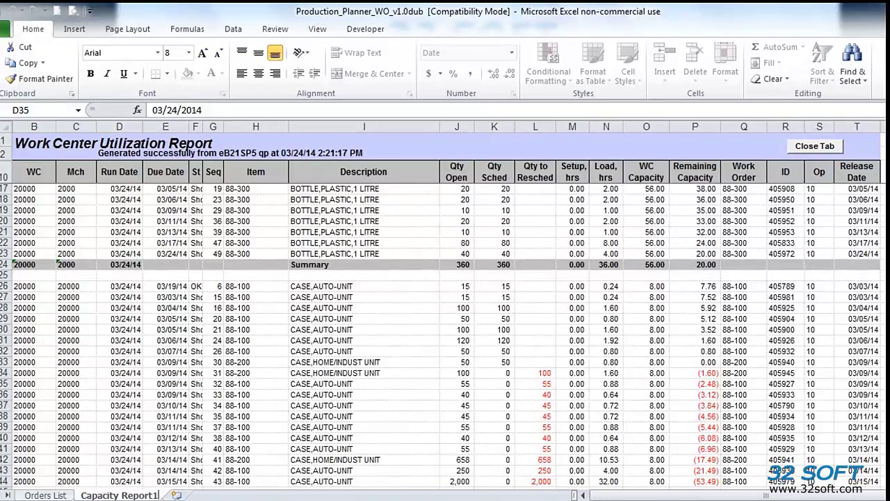
left_click(46, 495)
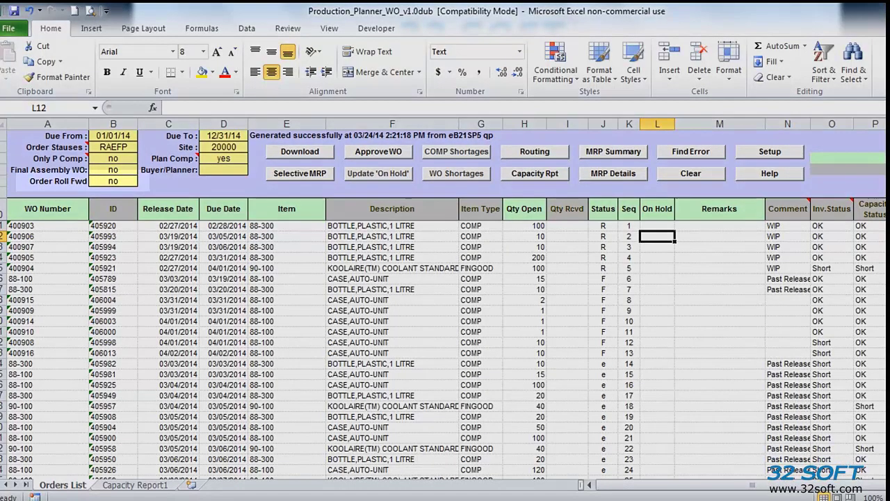
Step: Change Order Roll Fwd from 'no' to 'yes' and generate a new capacity report
left_click(114, 181)
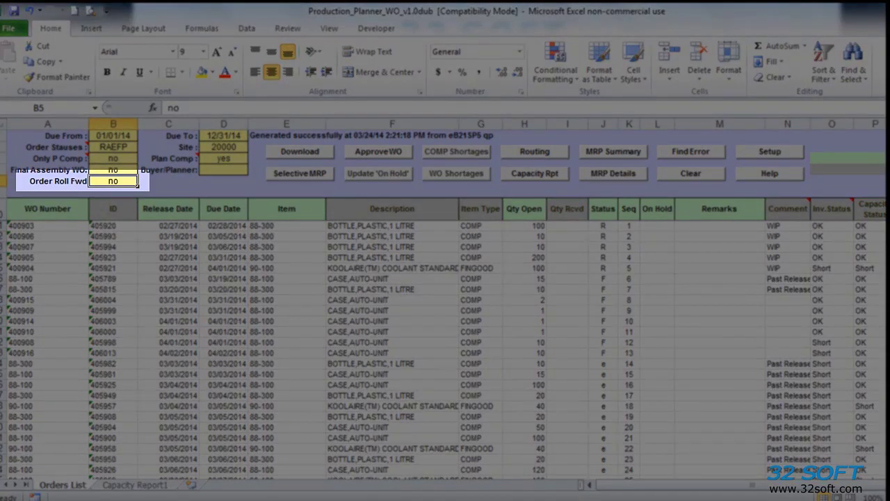
type("yes")
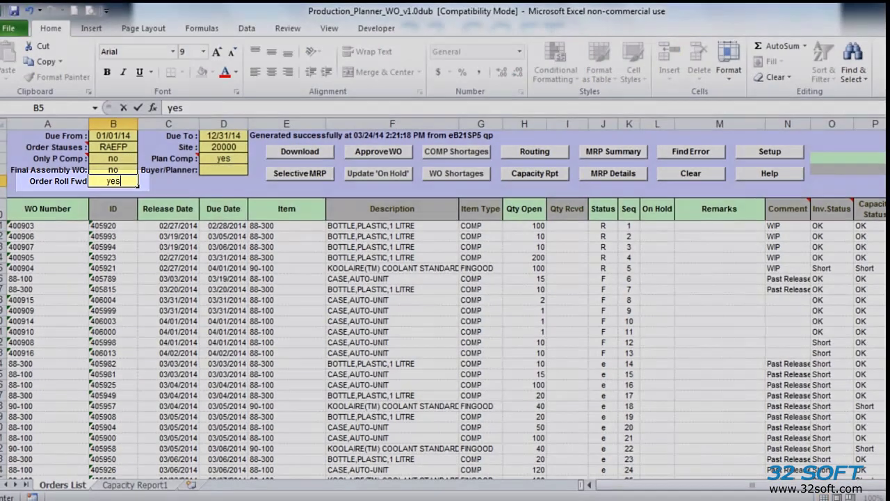
left_click(168, 279)
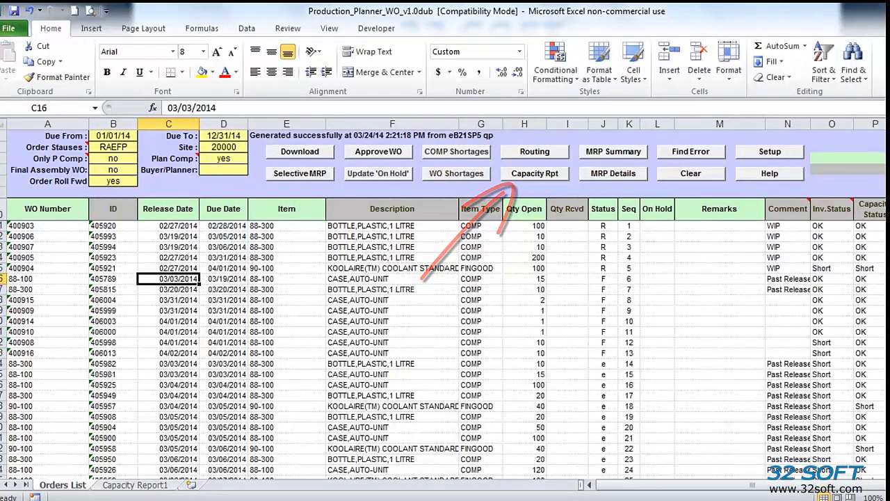
left_click(535, 174)
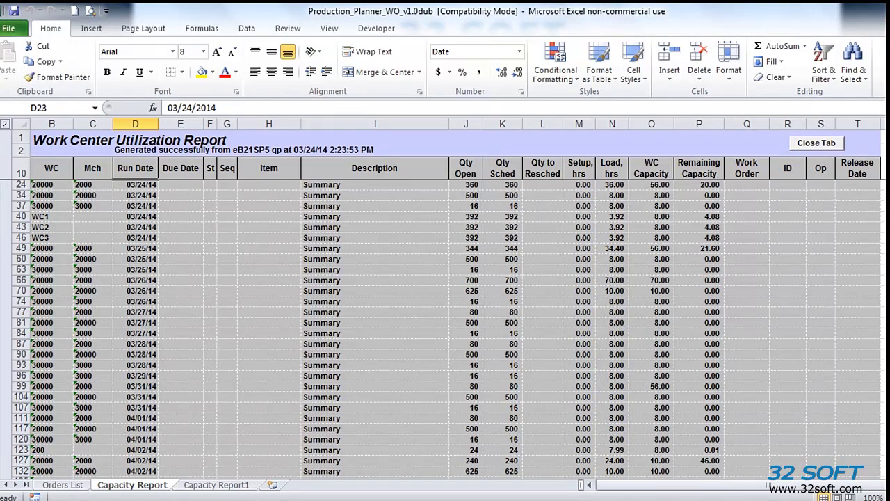
Step: Expand the new Capacity Report to outline level 3 to show all detail rows
scroll(445, 327, "down", 1)
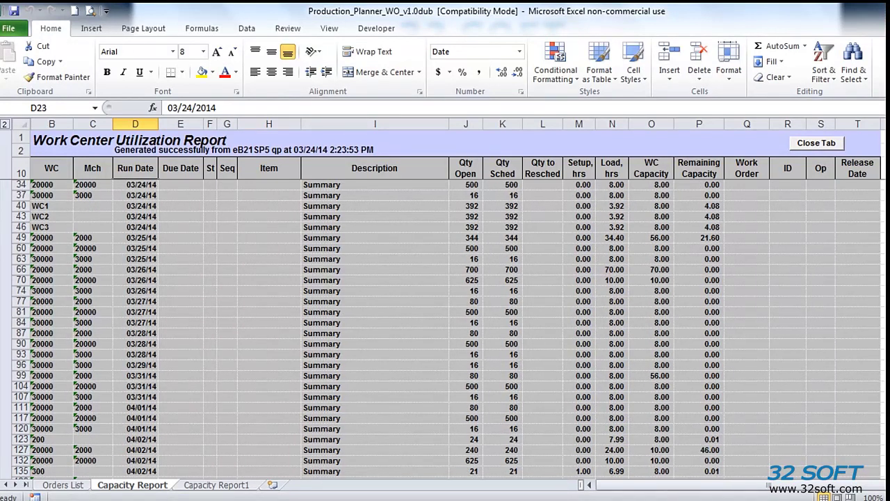
scroll(445, 327, "down", 5)
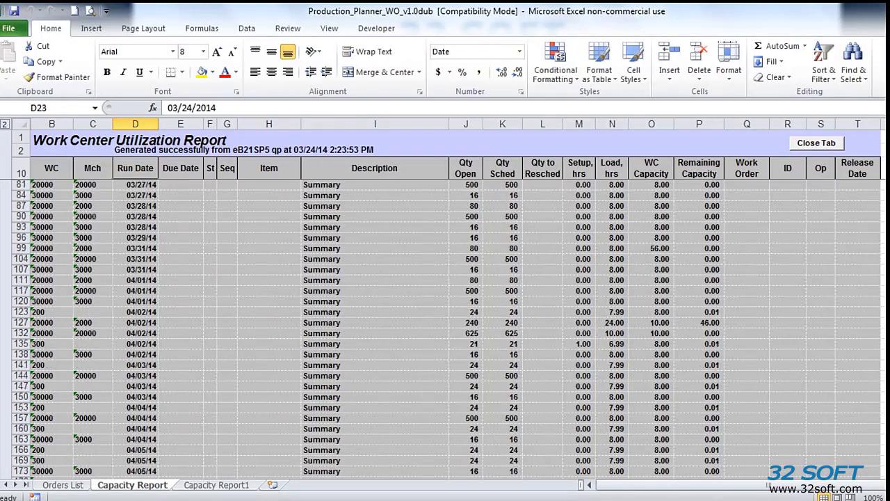
scroll(445, 327, "down", 2)
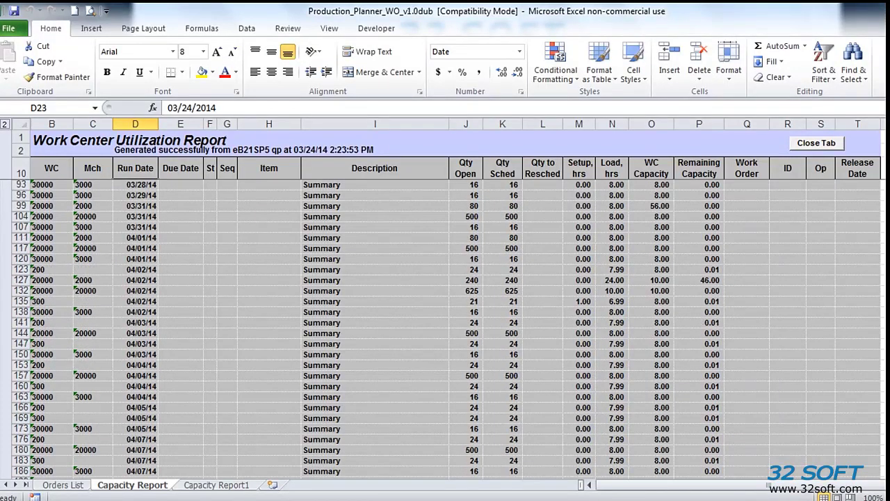
scroll(445, 327, "up", 7)
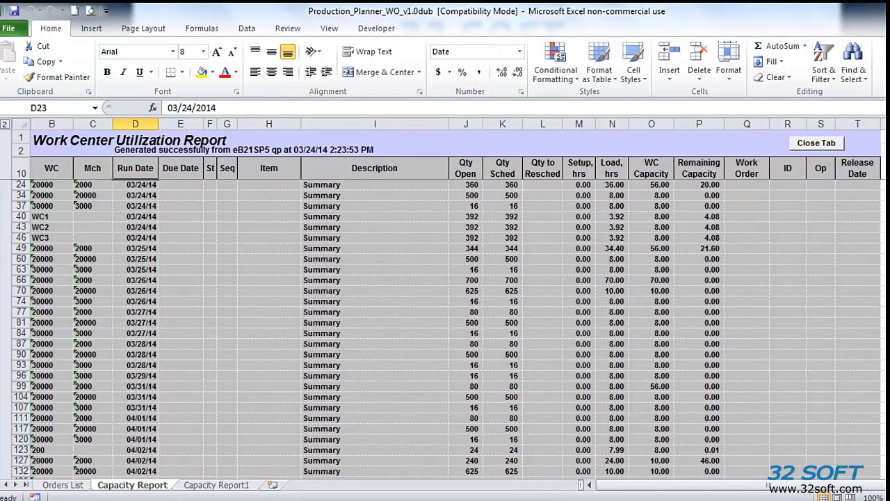
left_click(5, 124)
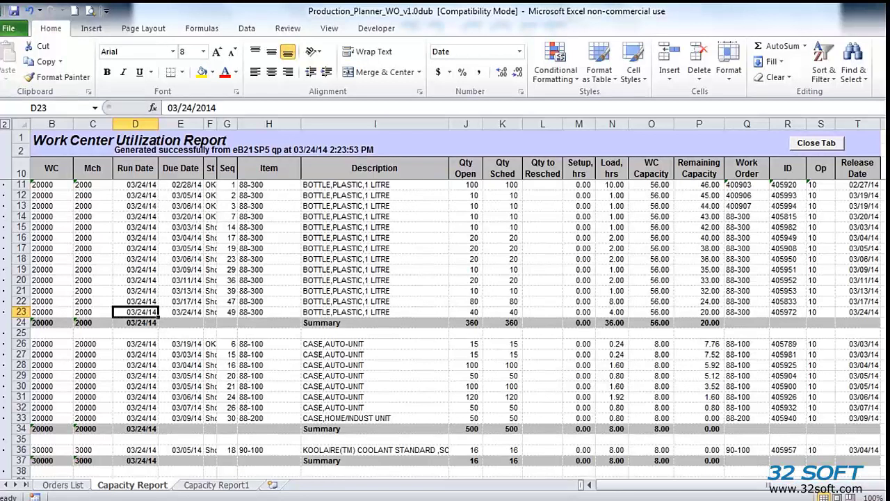
Step: Compare the new report against Capacity Report1, then return to Orders List
key("ctrl+Page_Down")
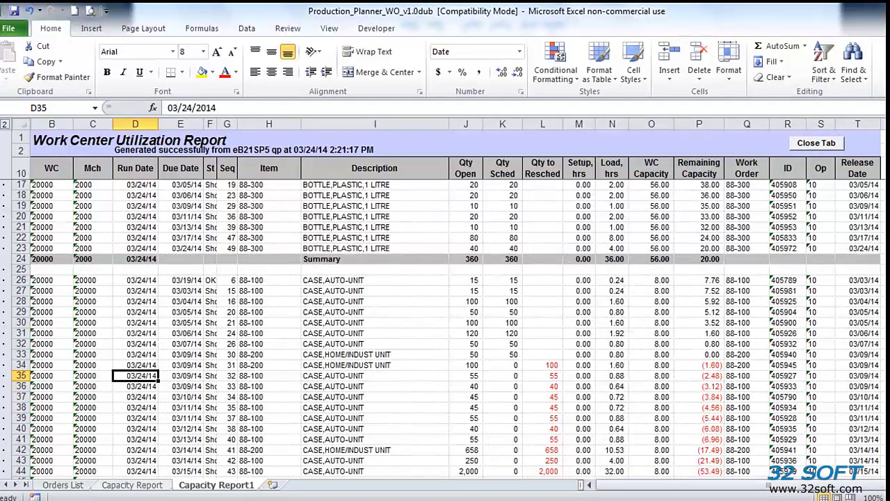
key("ctrl+Page_Up")
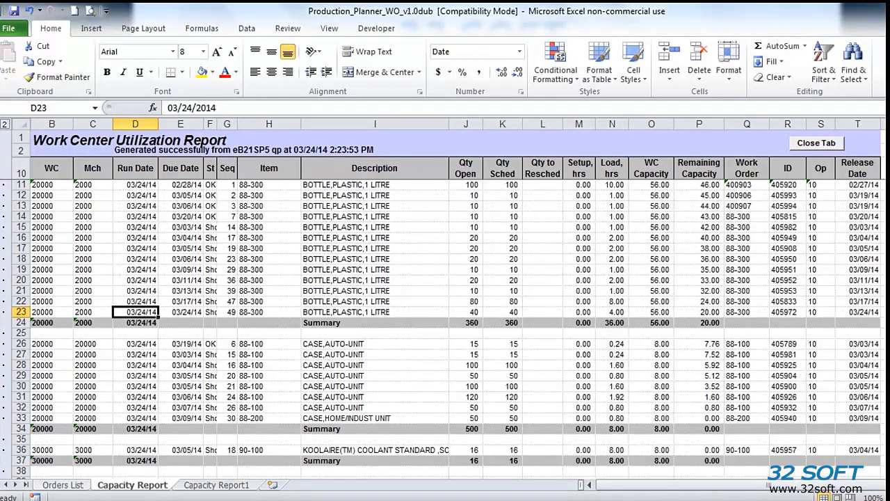
key("ctrl+Page_Up")
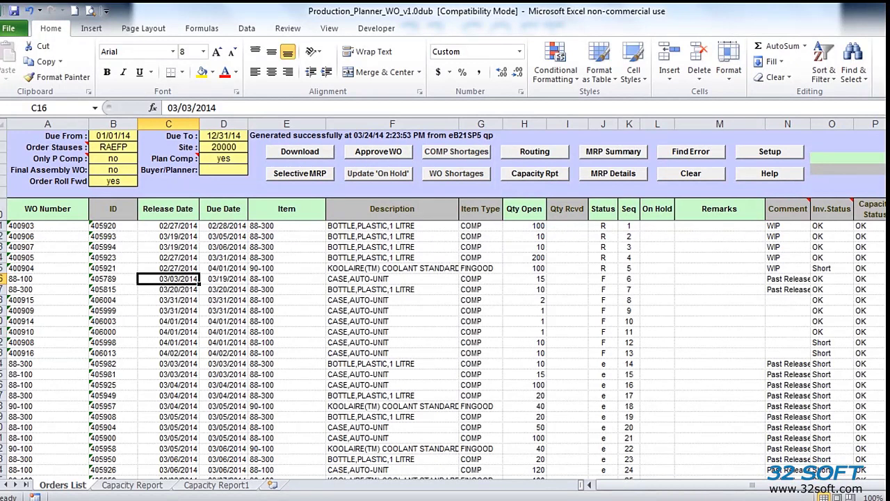
Step: Clear 'SIM' from cell A76, the WO Number of the simulated 88-100 order row
left_click(530, 353)
scroll(531, 353, "down", 18)
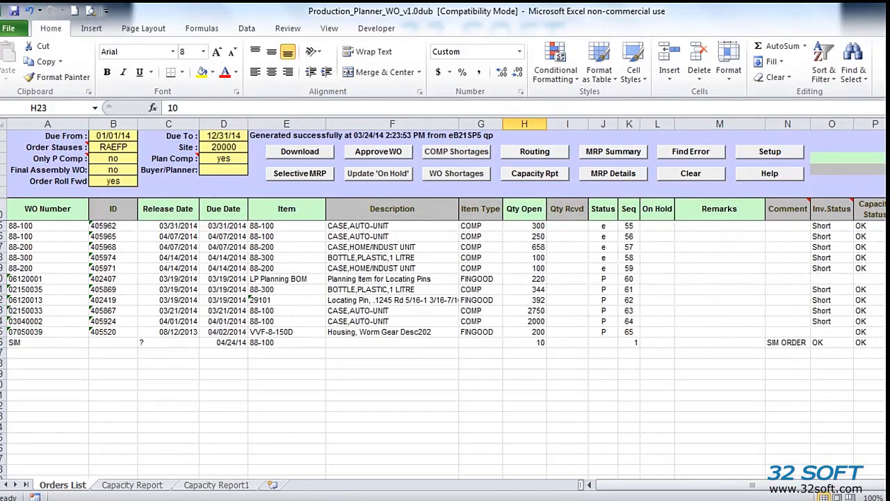
scroll(446, 313, "up", 2)
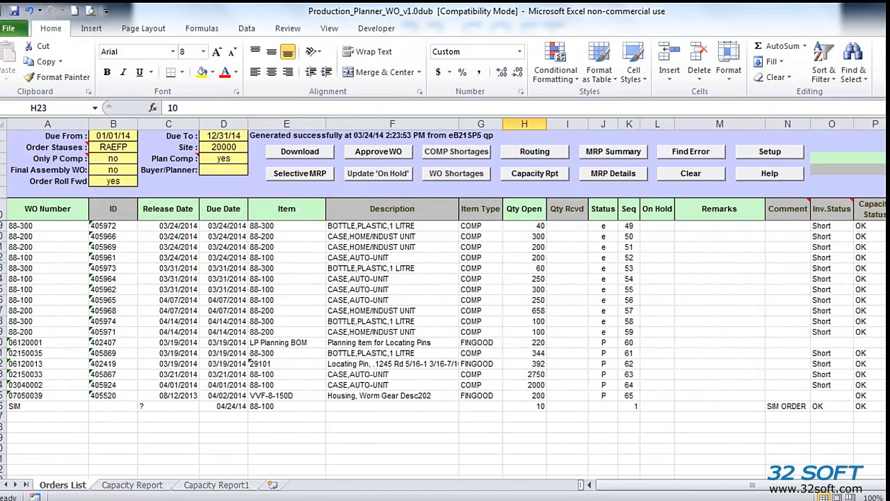
scroll(445, 313, "down", 2)
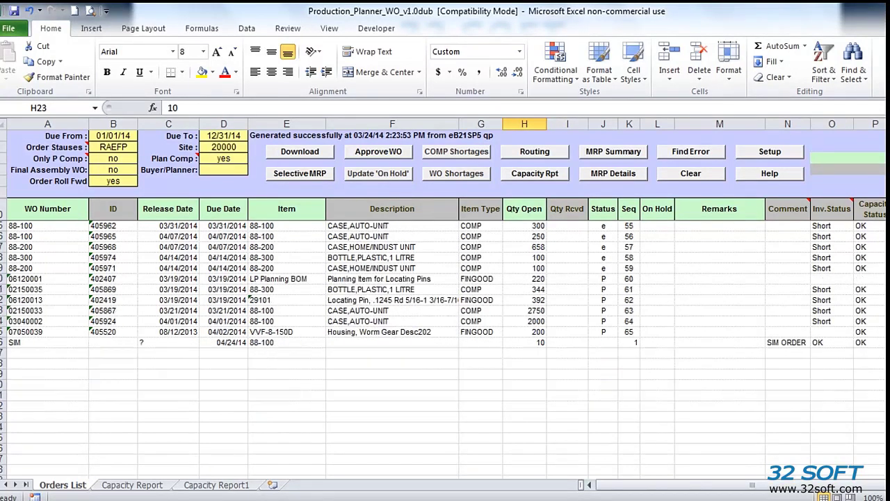
left_click(47, 343)
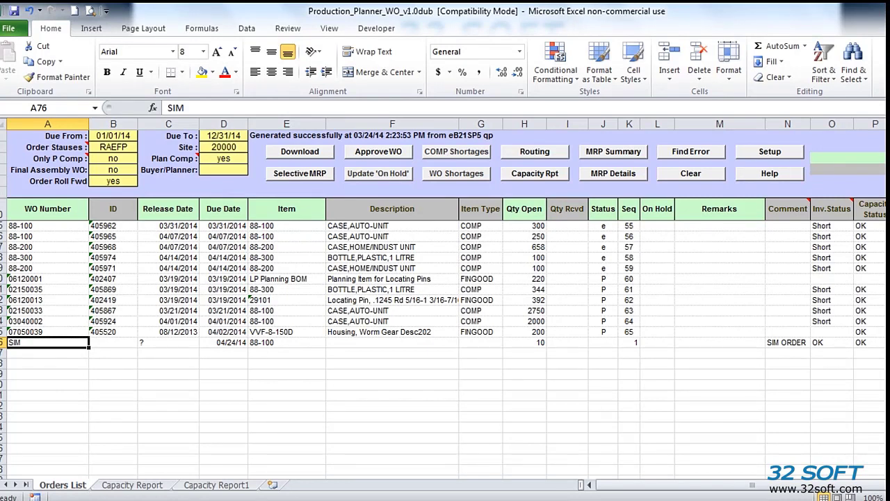
key("Delete")
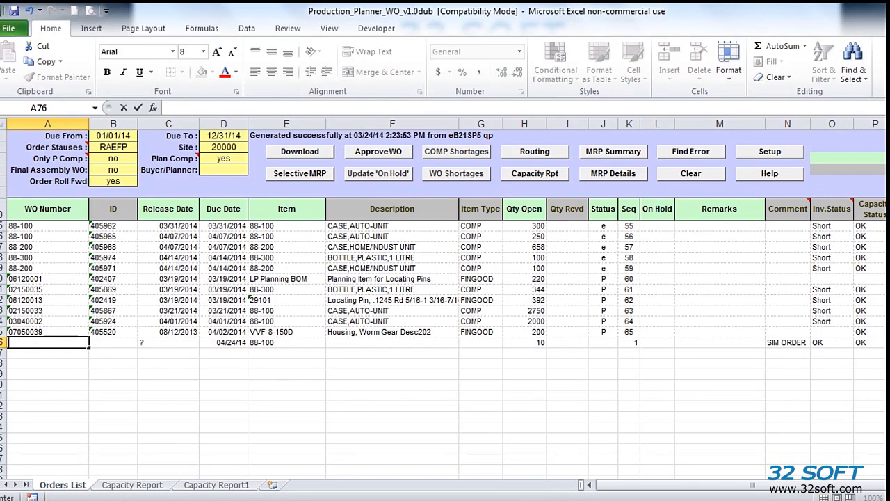
left_click(113, 384)
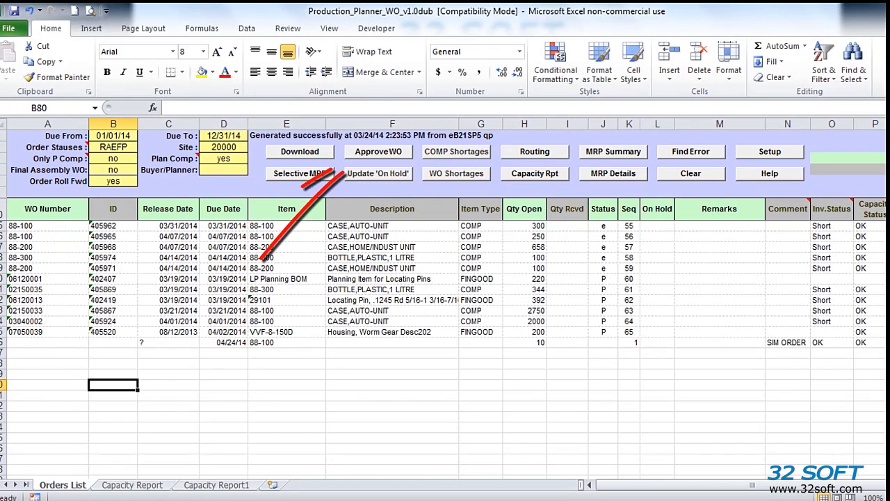
Step: Approve the 88-100 order as work order 400917, dismiss the status message, and go back to Orders List
left_click(889, 342)
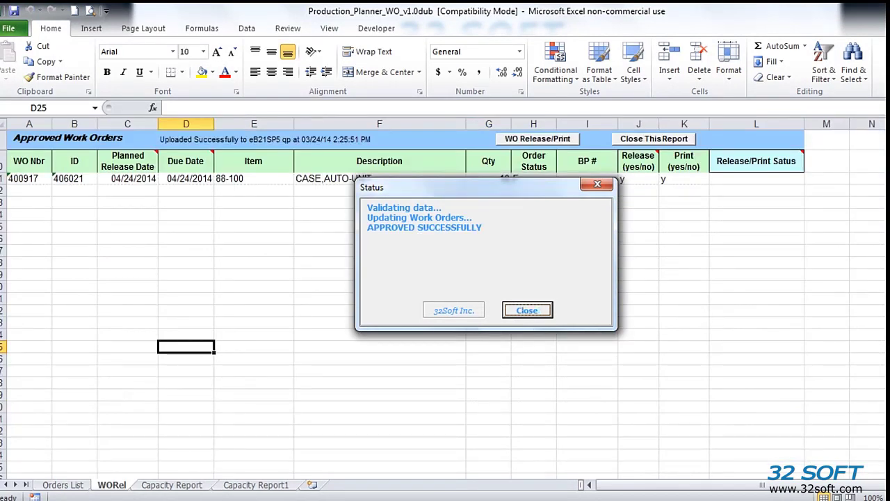
key("Return")
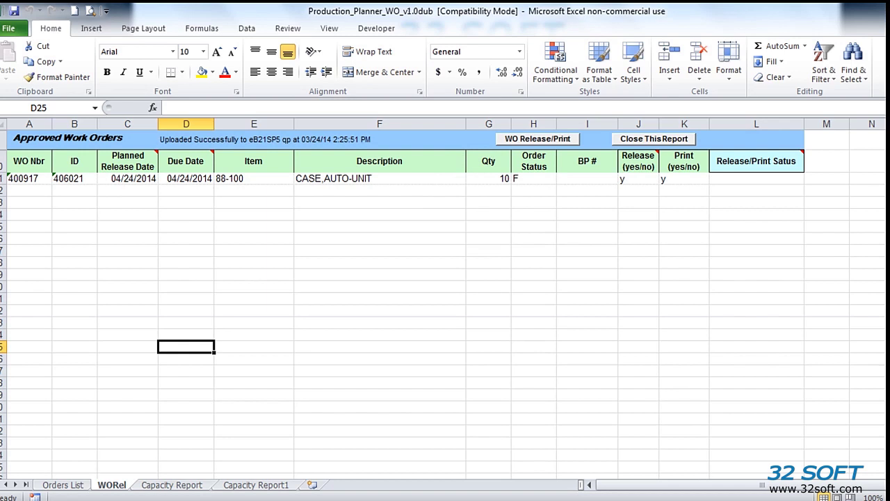
key("ctrl+Page_Up")
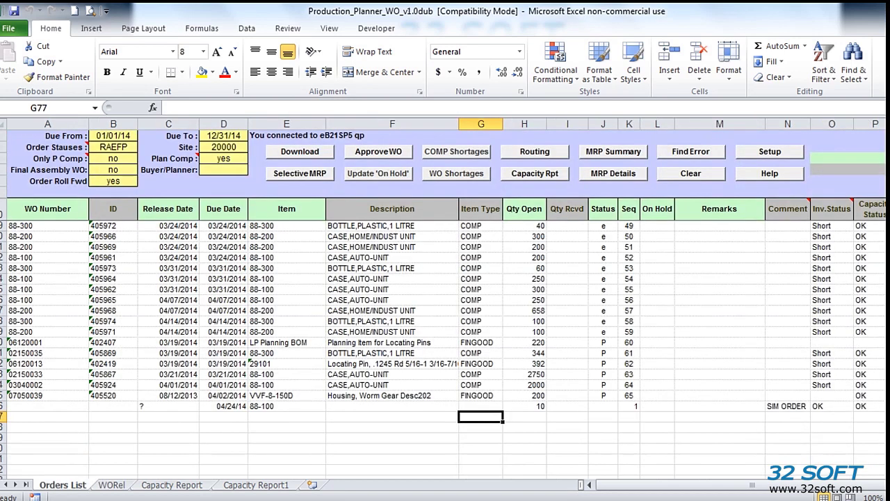